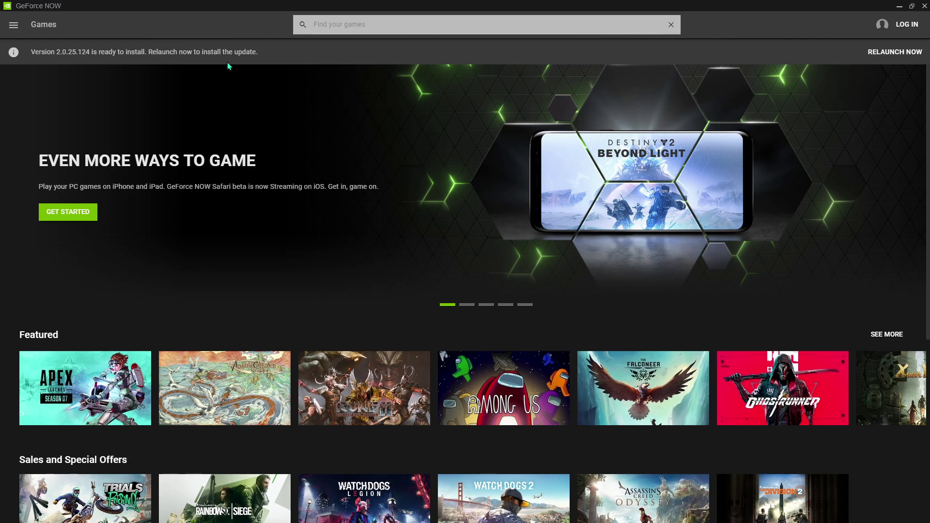
Relaunch the application to install the available version 2.0.25.124 update
click(866, 51)
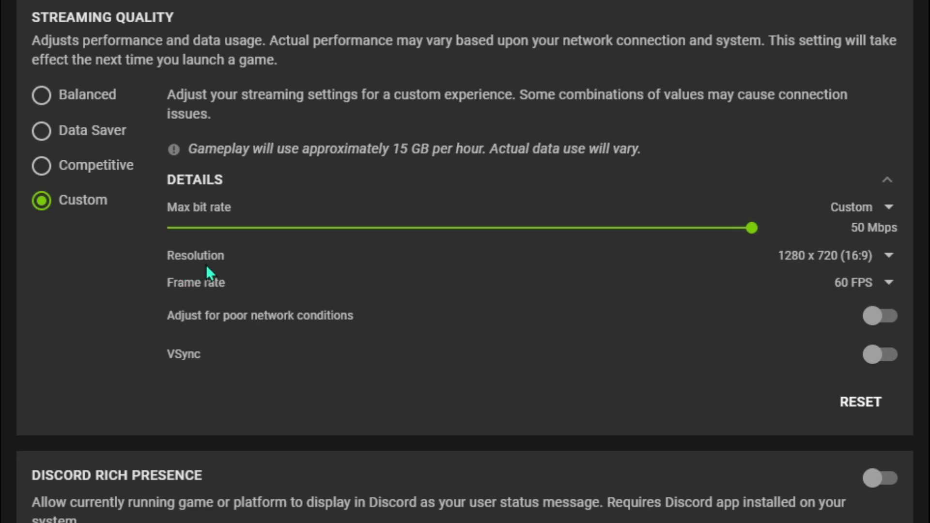
Lower the custom streaming quality's maximum bit rate to 5 Mbps
drag(585, 227, 233, 228)
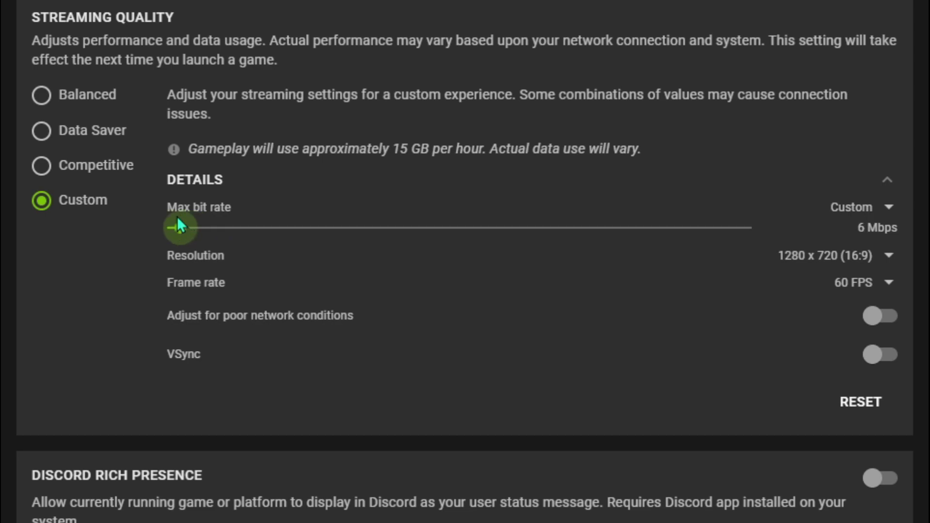
drag(177, 218, 284, 235)
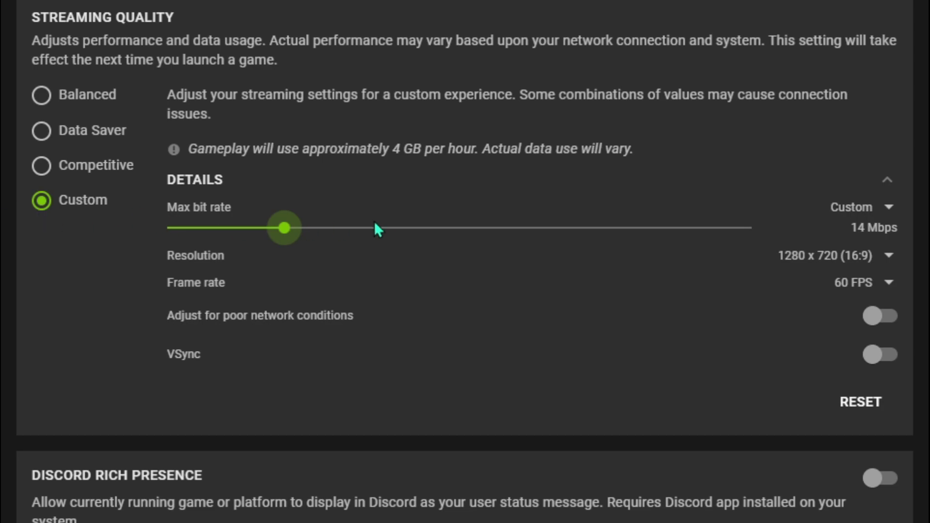
drag(293, 234, 816, 237)
click(297, 227)
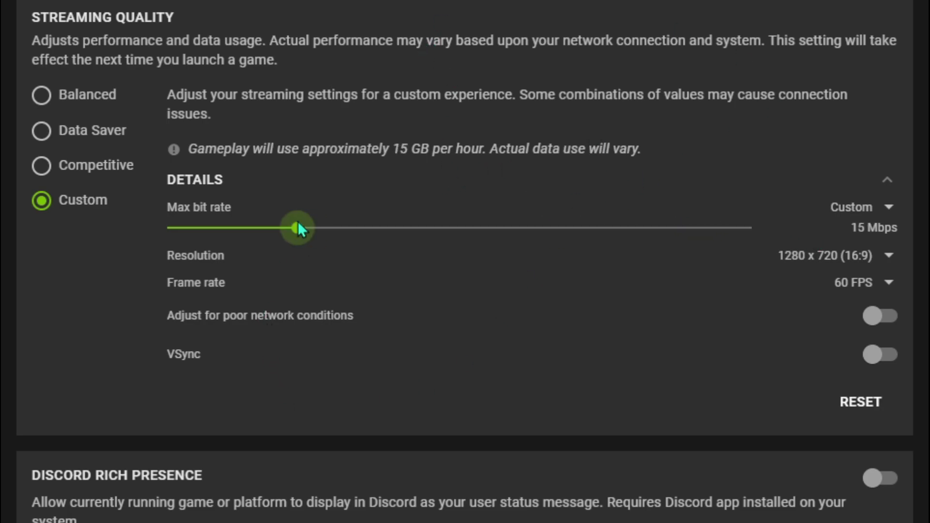
drag(297, 227, 168, 227)
Review the available streaming resolutions and keep 1280 x 720 (16:9)
scroll(217, 193, down, 2)
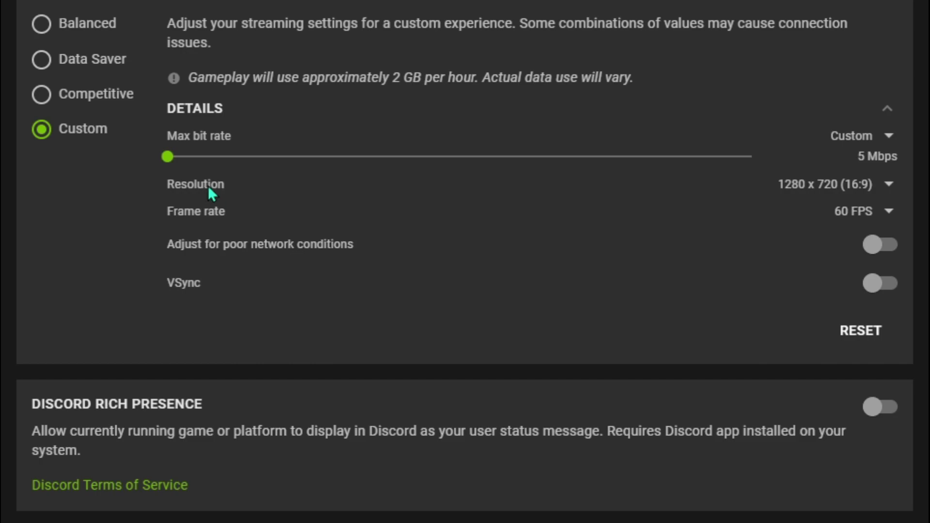
click(830, 184)
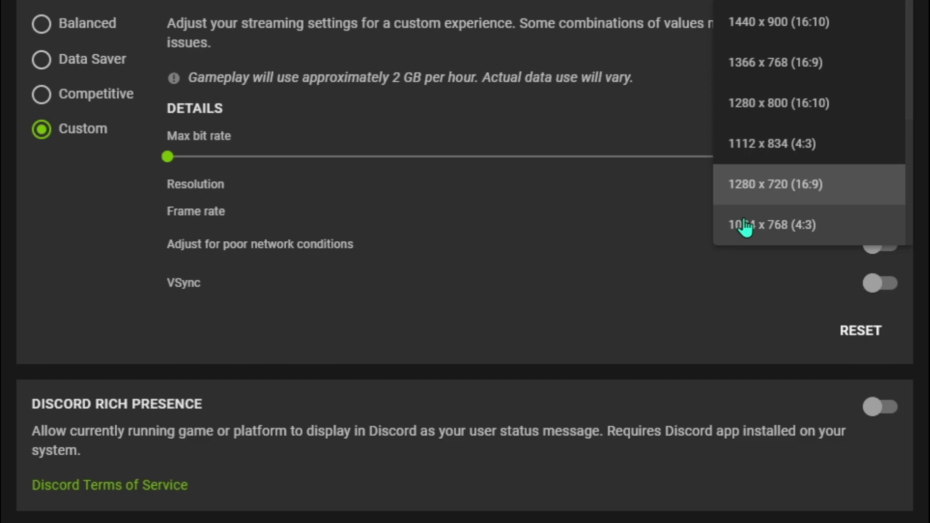
scroll(747, 199, up, 3)
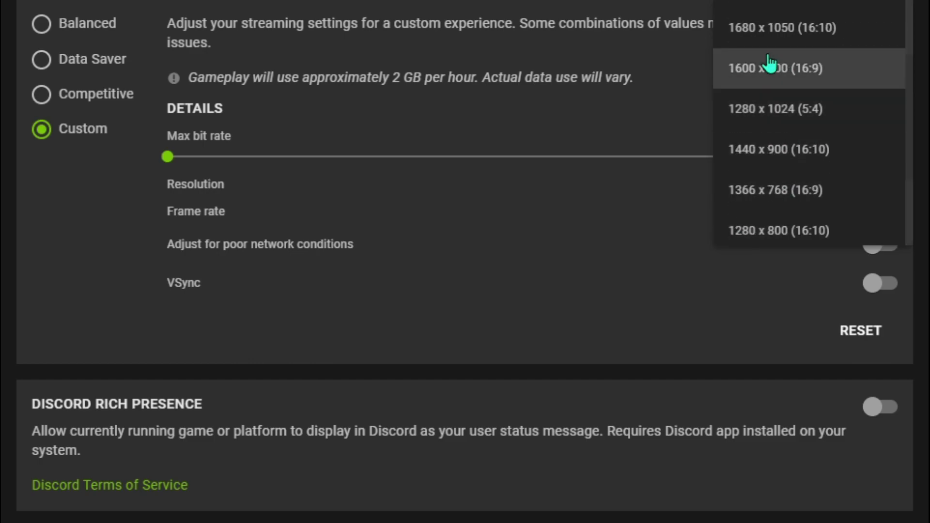
scroll(769, 63, up, 2)
click(76, 289)
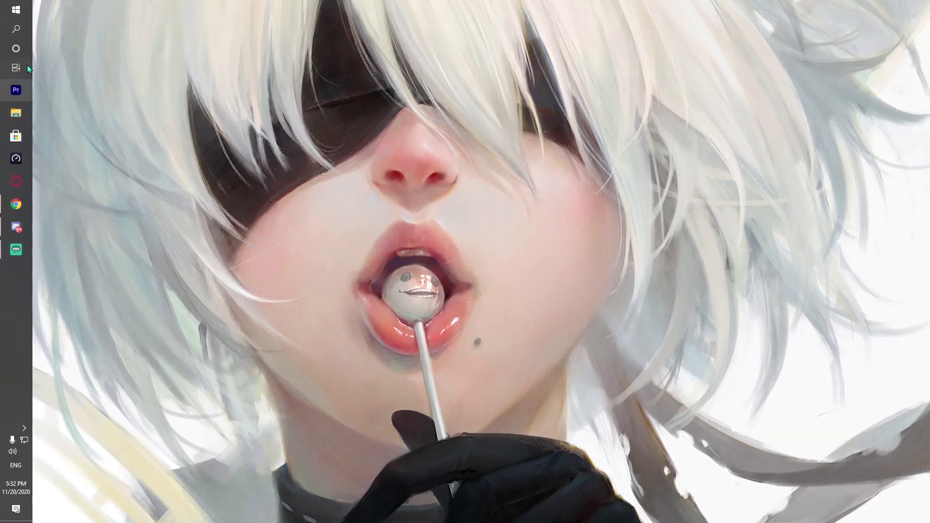
Search Windows for the NVIDIA GeForce NOW app and open the folder containing its executable in a maximized window
click(22, 30)
text(now)
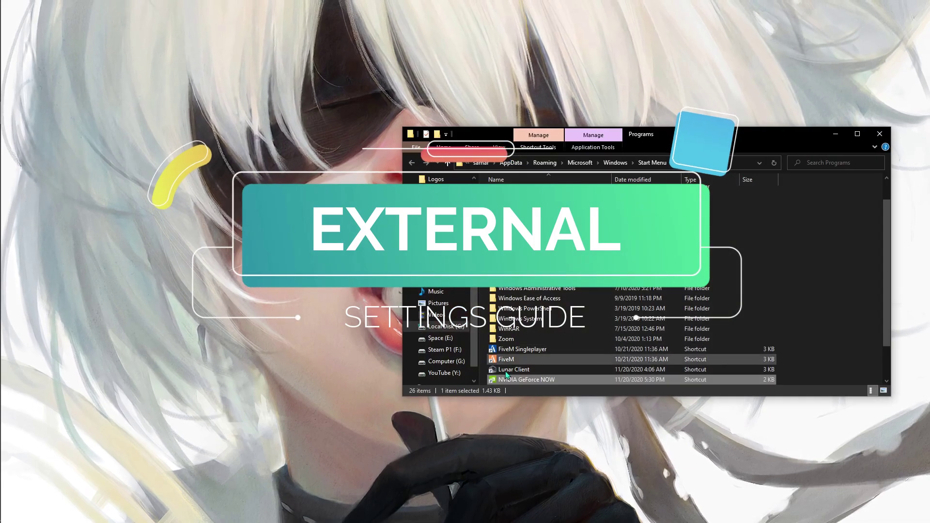
right_click(526, 379)
click(509, 133)
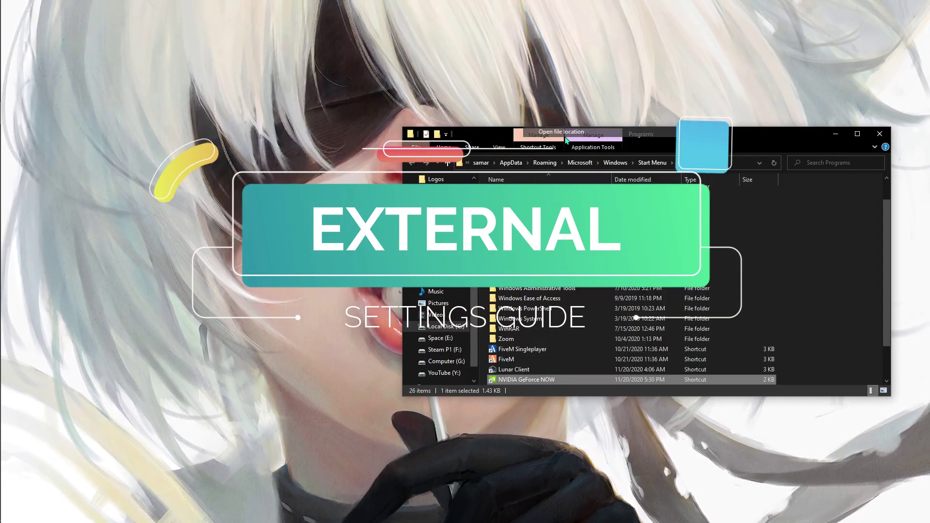
click(857, 136)
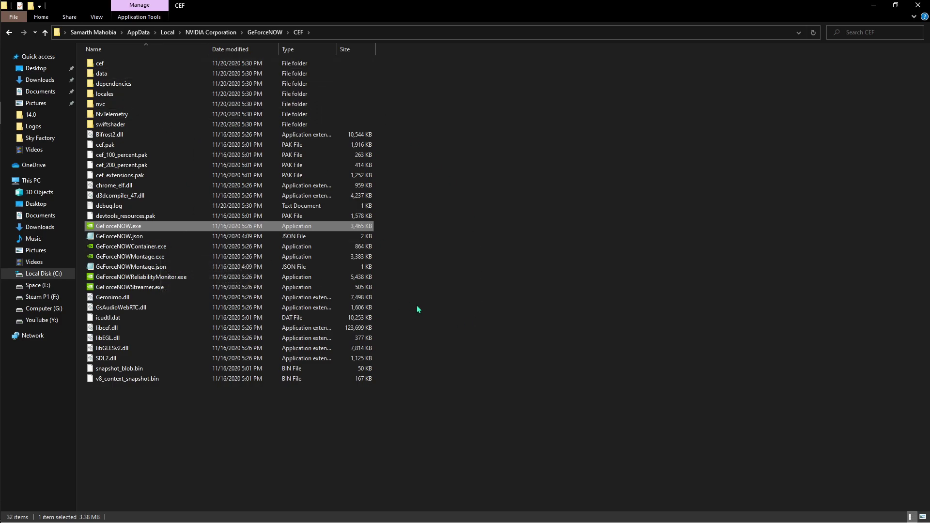
click(508, 149)
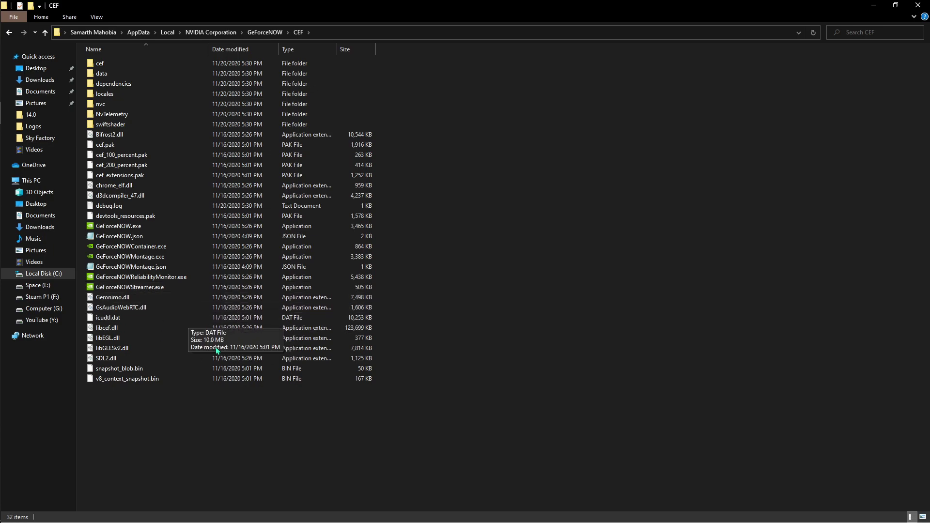
drag(522, 195, 629, 267)
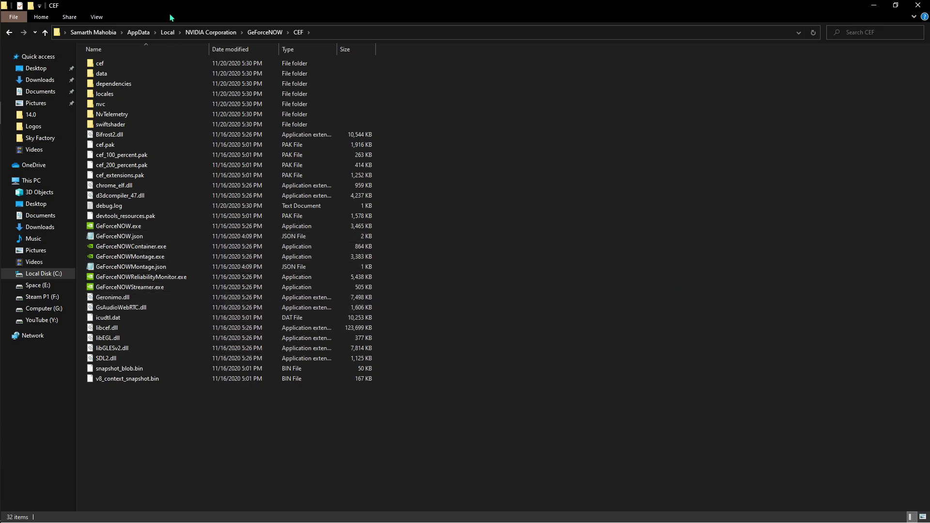
Open GeForceNOW.json from the CEF folder for editing in a maximized Notepad window
mouse_move(103, 232)
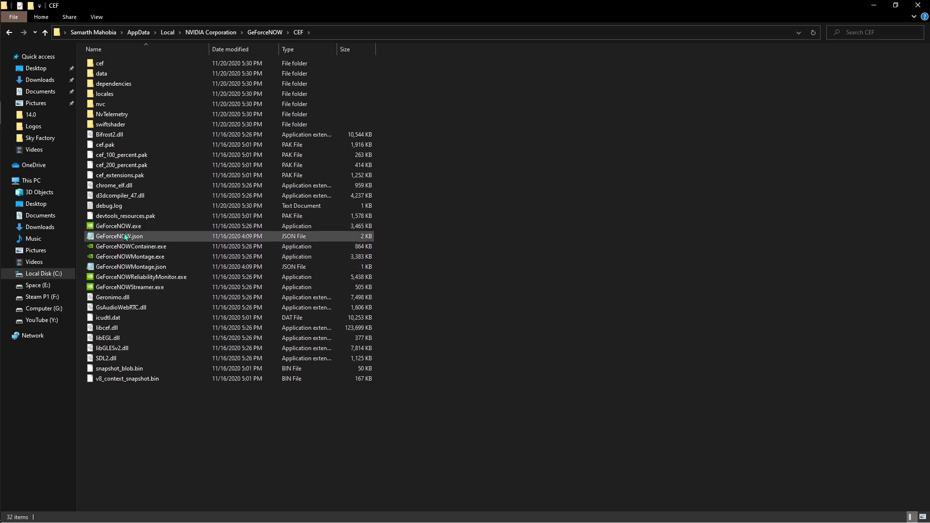
click(123, 237)
right_click(158, 237)
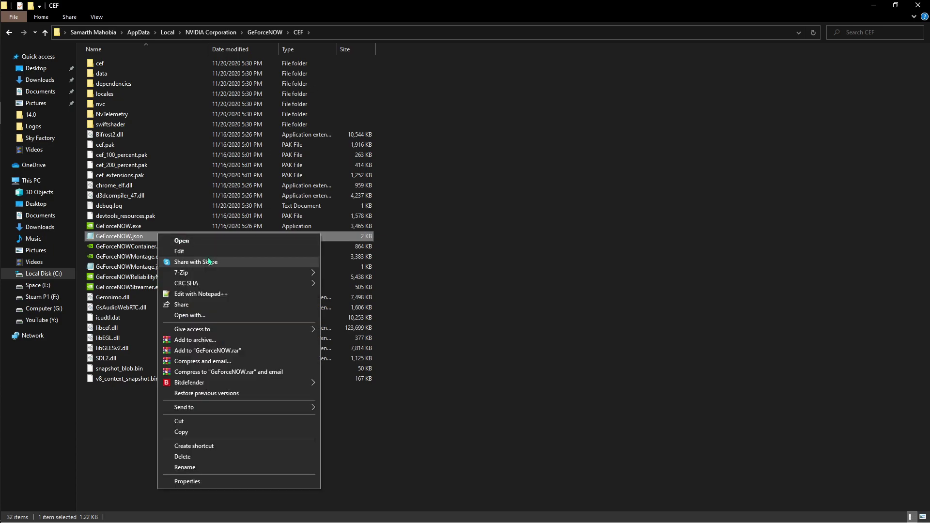
click(205, 254)
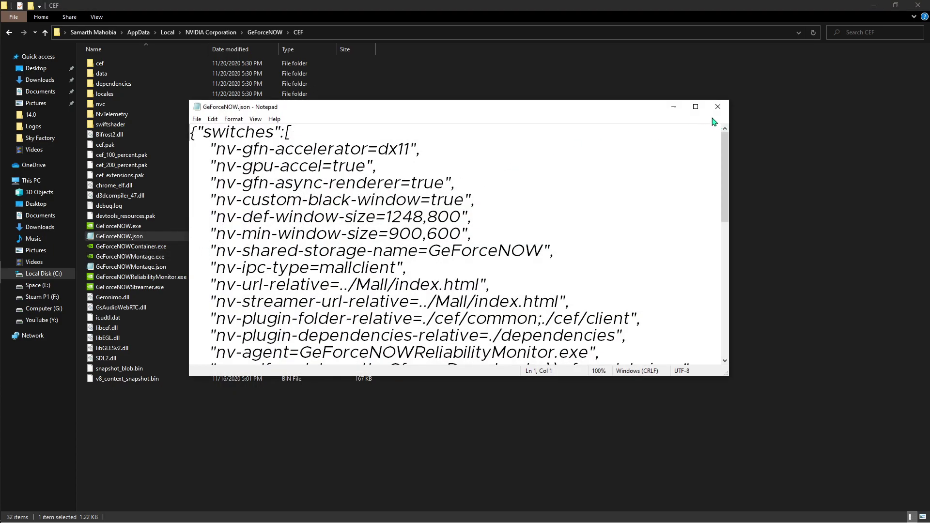
click(696, 107)
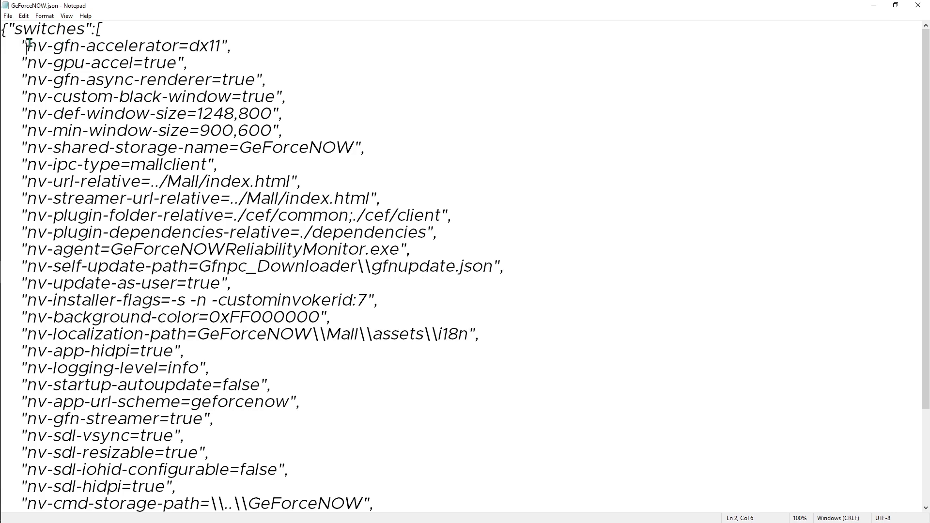
Change the nv-gfn-accelerator switch to dx9
drag(28, 43, 181, 43)
click(219, 46)
key(BackSpace)
key(BackSpace)
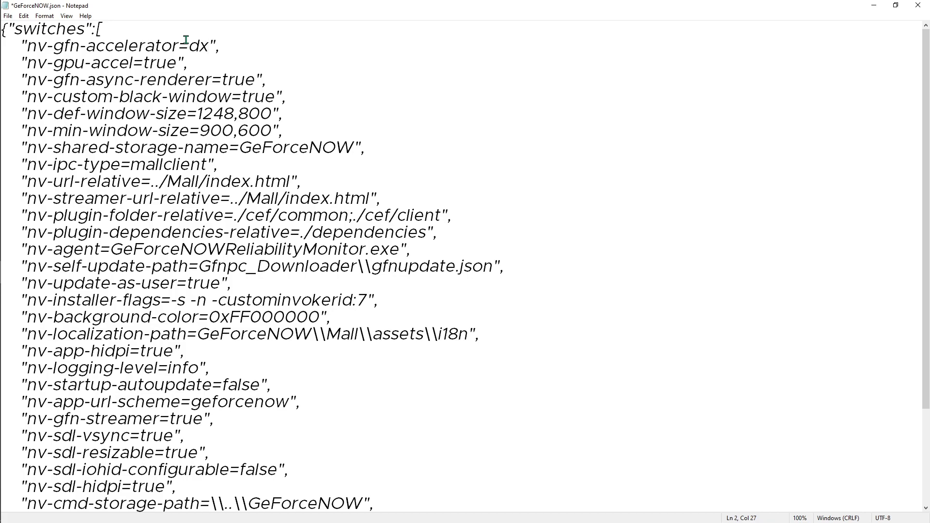
text(9)
Set the nv-def-window-size switch to 1920,1080
drag(147, 62, 247, 80)
click(349, 96)
drag(202, 114, 228, 112)
click(202, 114)
key(BackSpace)
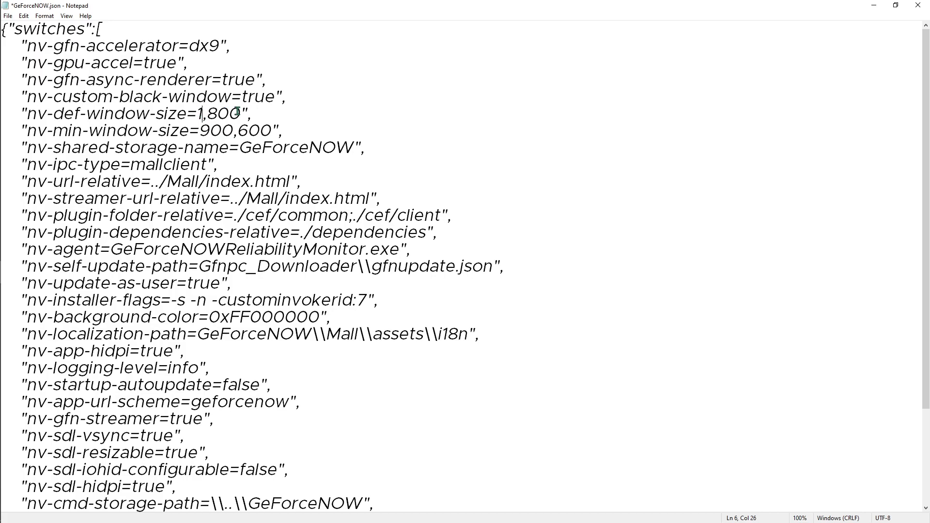
text(920,)
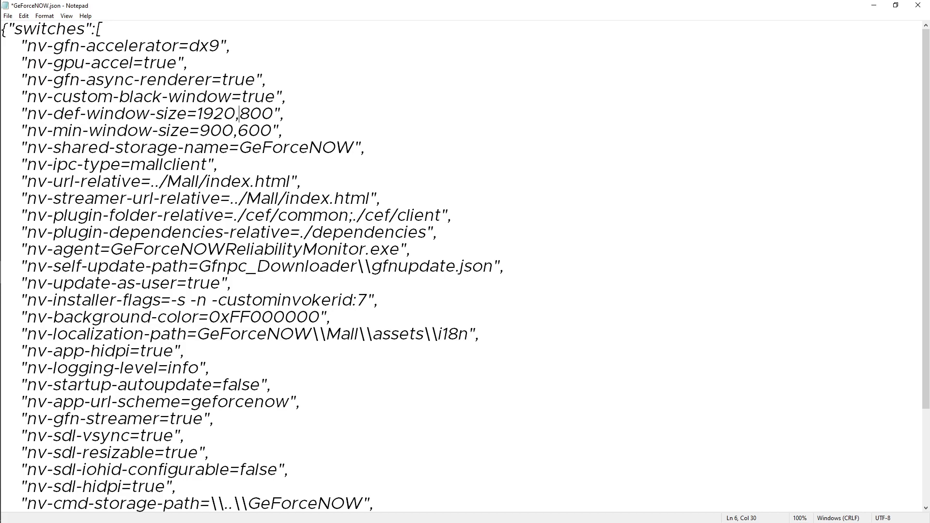
text(10)
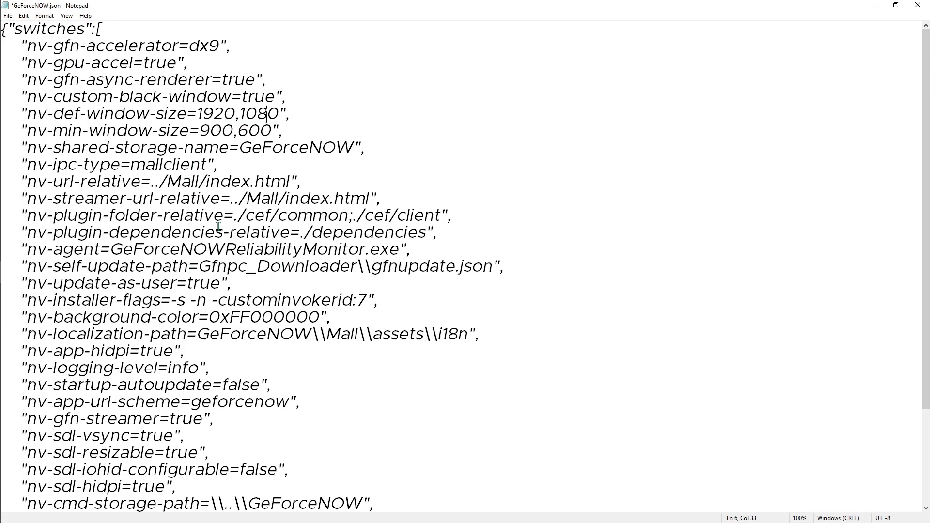
Set the nv-sdl-vsync switch to false
scroll(218, 226, down, 3)
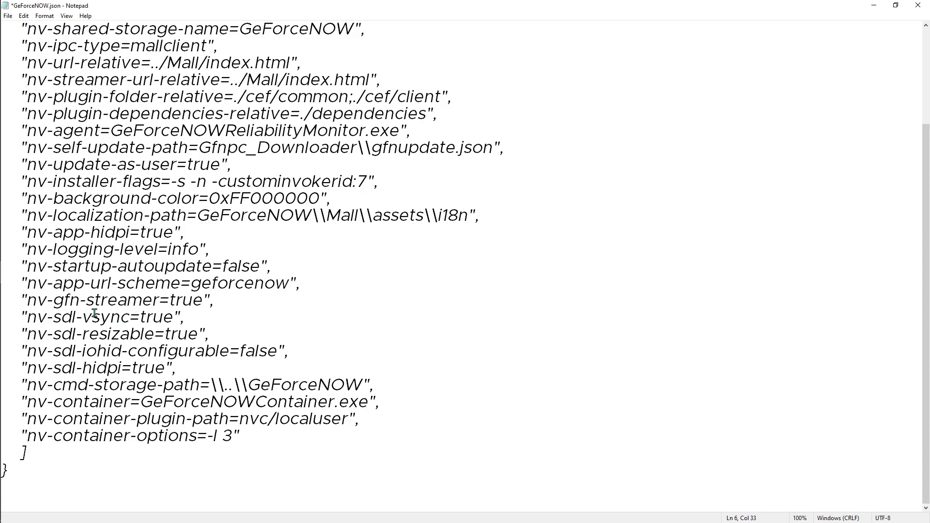
drag(170, 317, 144, 315)
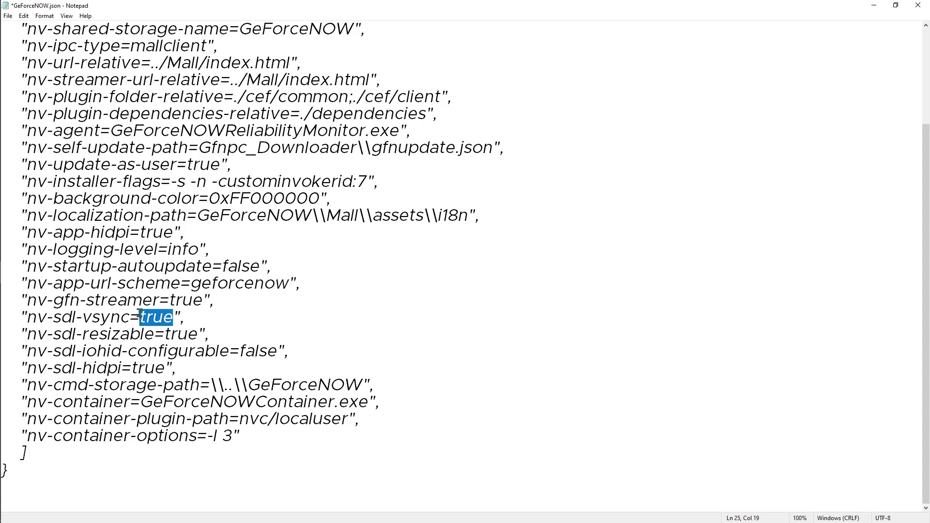
text(flas)
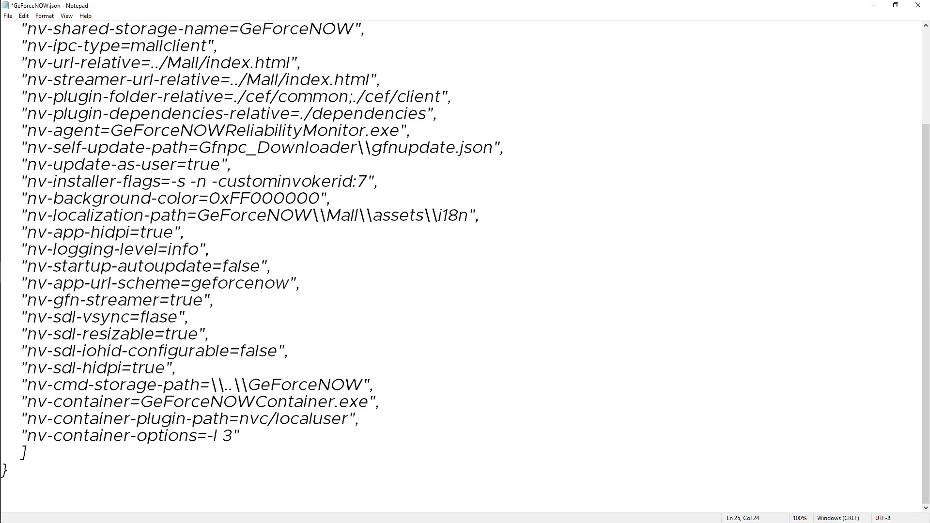
key(BackSpace)
key(BackSpace)
text(al)
Set the nv-sdl-iohid-configurable switch to true and keep nv-sdl-hidpi as true
drag(29, 352, 274, 350)
text(t)
drag(133, 368, 157, 369)
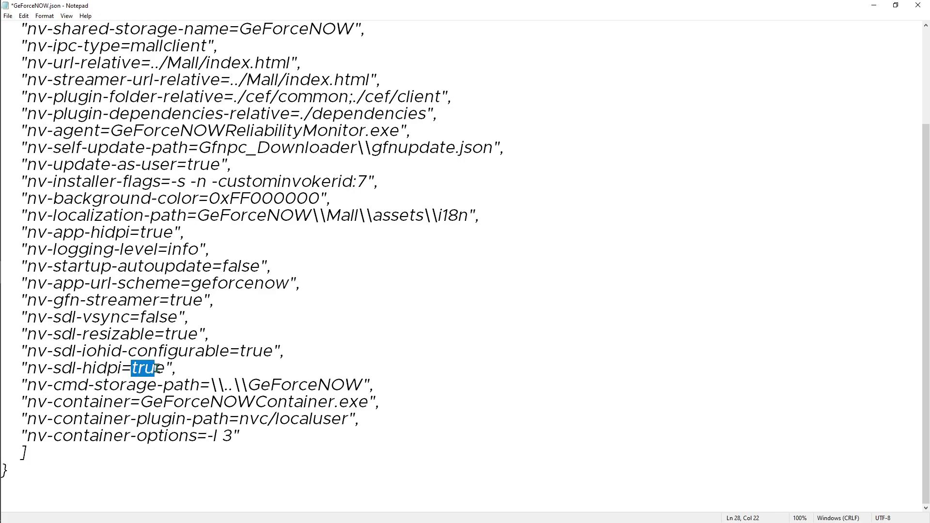
click(161, 368)
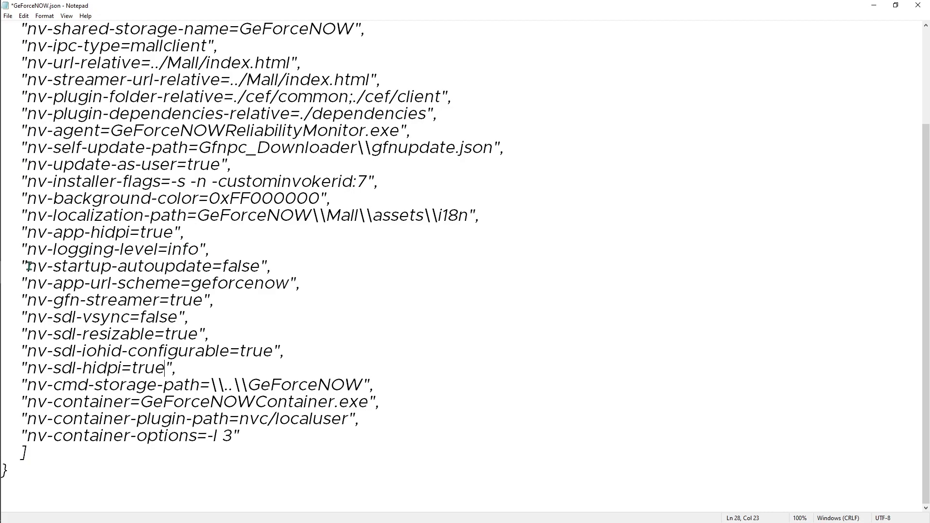
Set the nv-startup-autoupdate switch to true and save the JSON file
drag(28, 266, 243, 259)
click(226, 266)
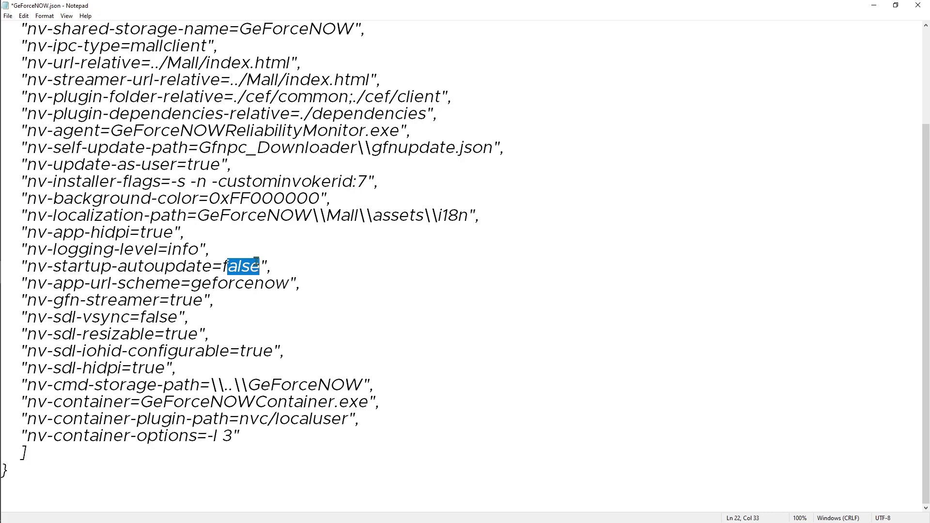
key(BackSpace)
key(BackSpace)
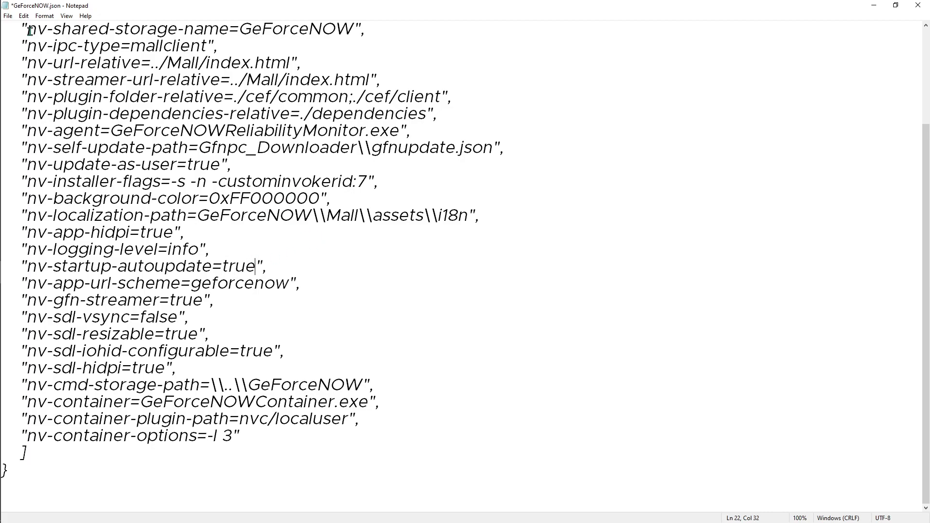
click(8, 16)
click(28, 54)
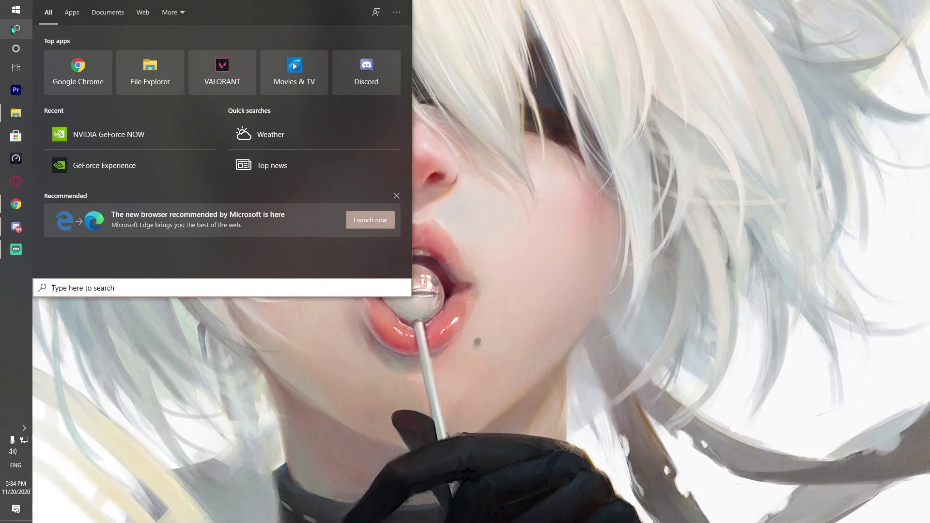
Launch GeForce NOW, check its Settings page, and close the application
text(gef)
key(Return)
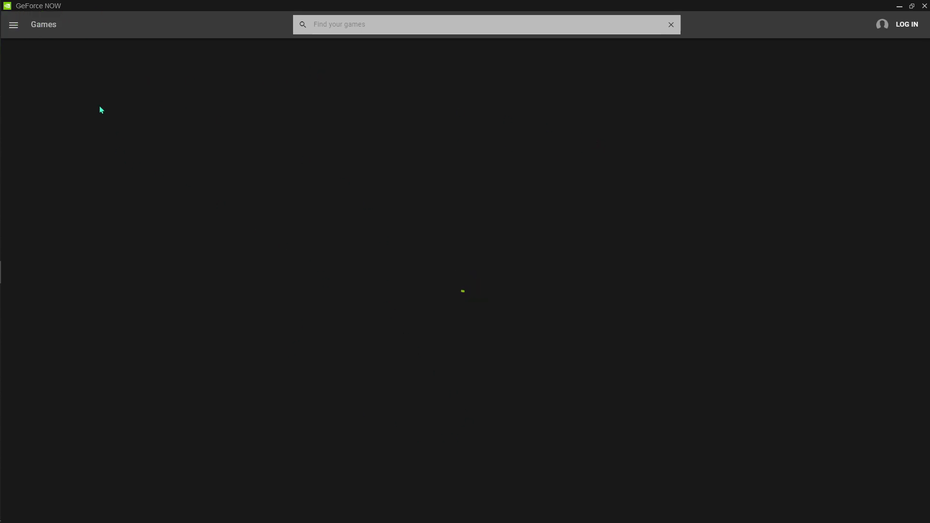
click(14, 25)
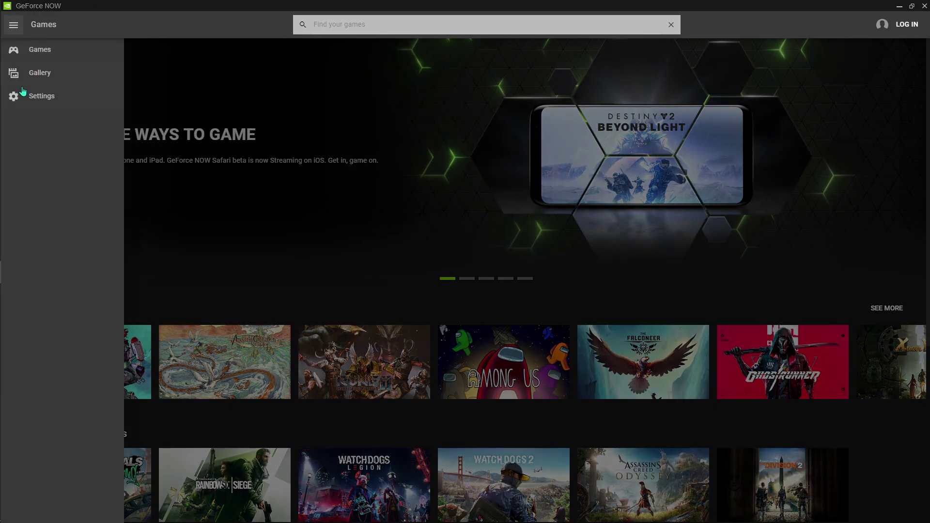
click(19, 97)
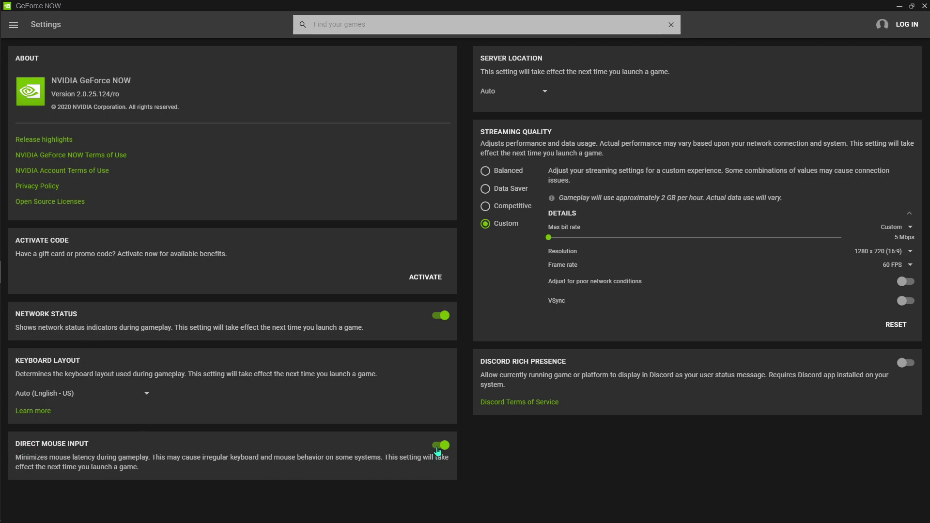
click(926, 6)
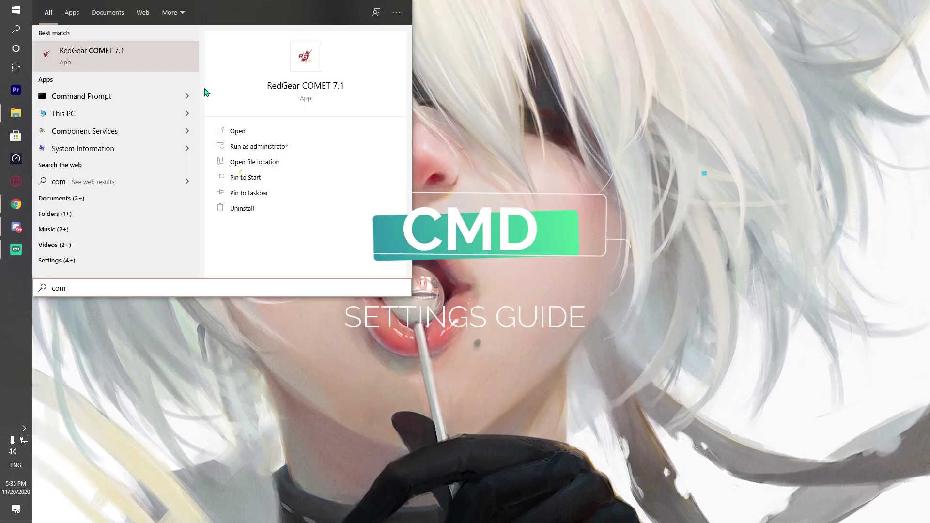
Flush the DNS cache by running ipconfig /flushdns in Command Prompt
key(Escape)
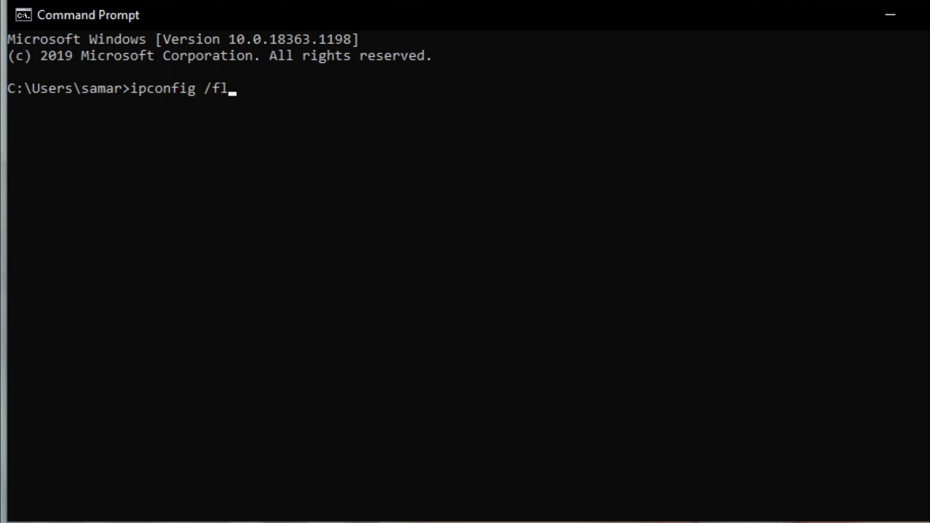
text(dns)
key(Return)
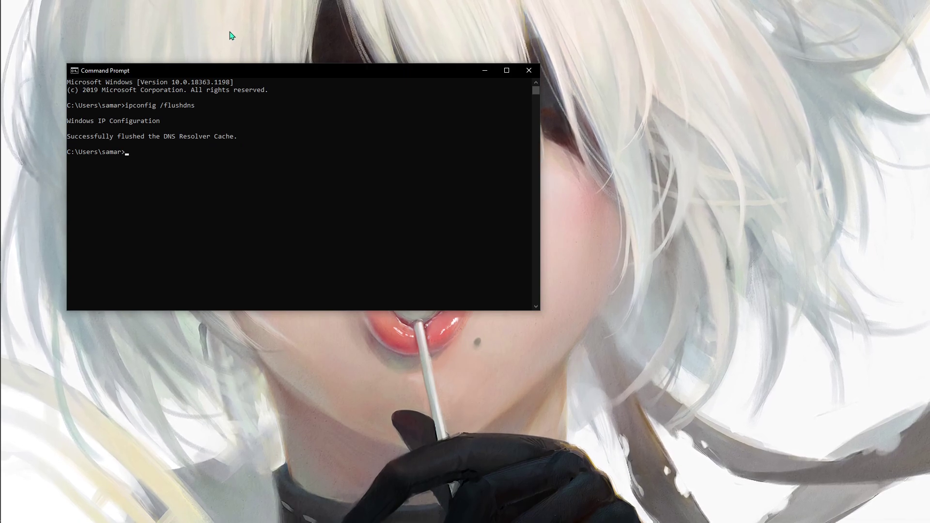
Close Command Prompt, open Windows Settings, and search for the network reset option
click(529, 70)
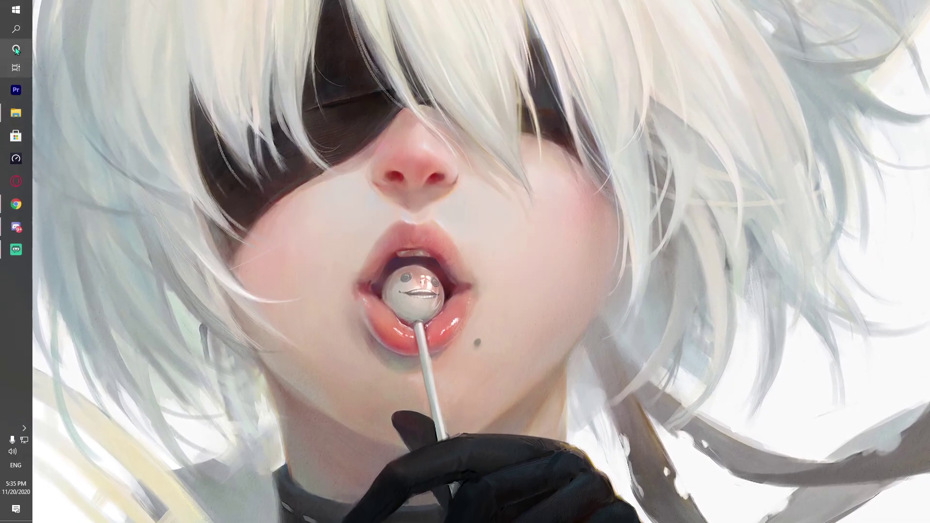
click(14, 30)
text(st)
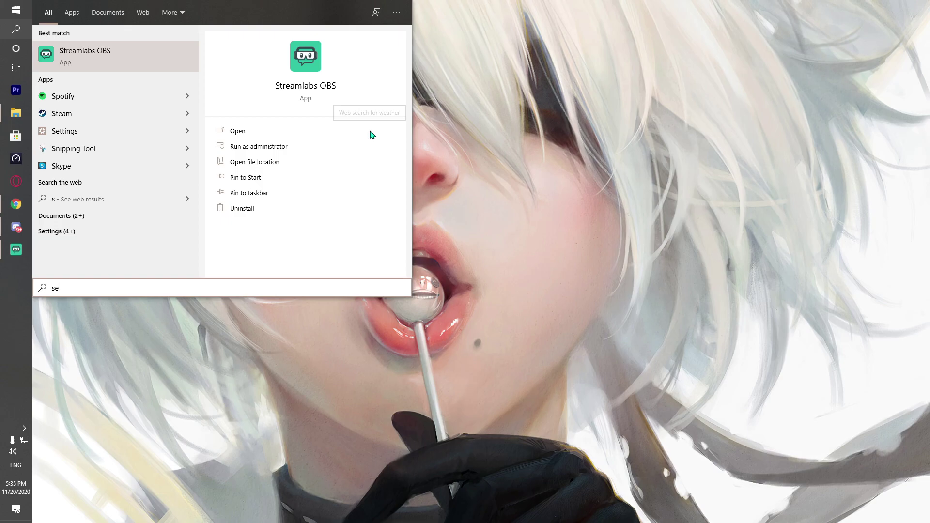
key(Return)
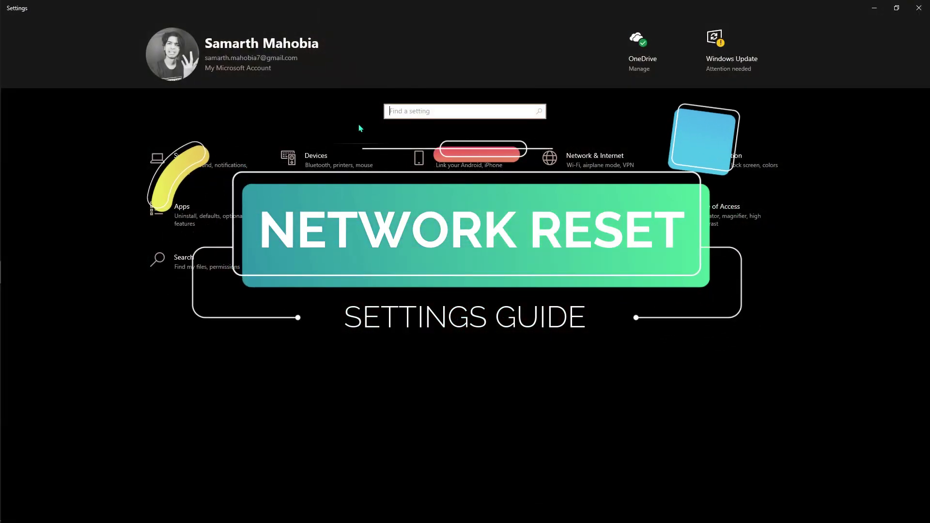
text(Netwo)
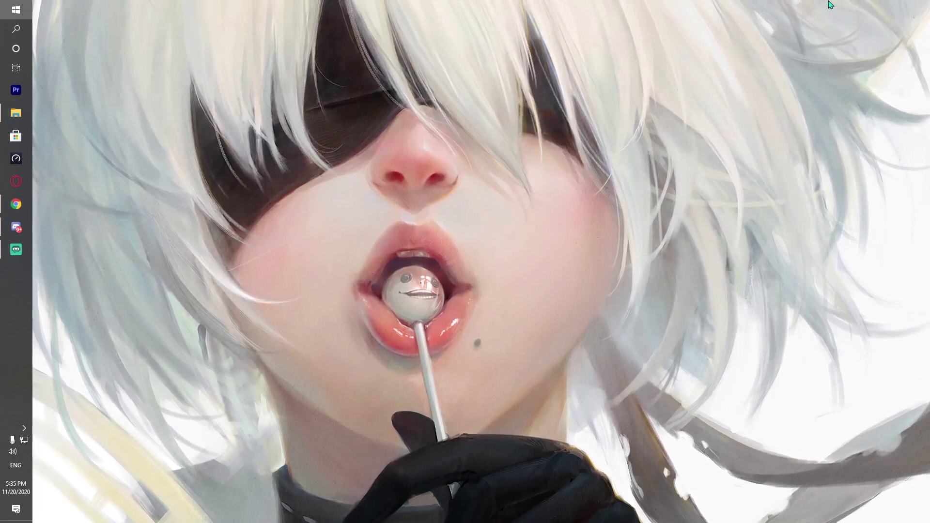
Open the Ethernet connection's Internet Protocol Version 4 (TCP/IPv4) properties through Control Panel's Network and Sharing Center
key(super)
text(con)
key(Return)
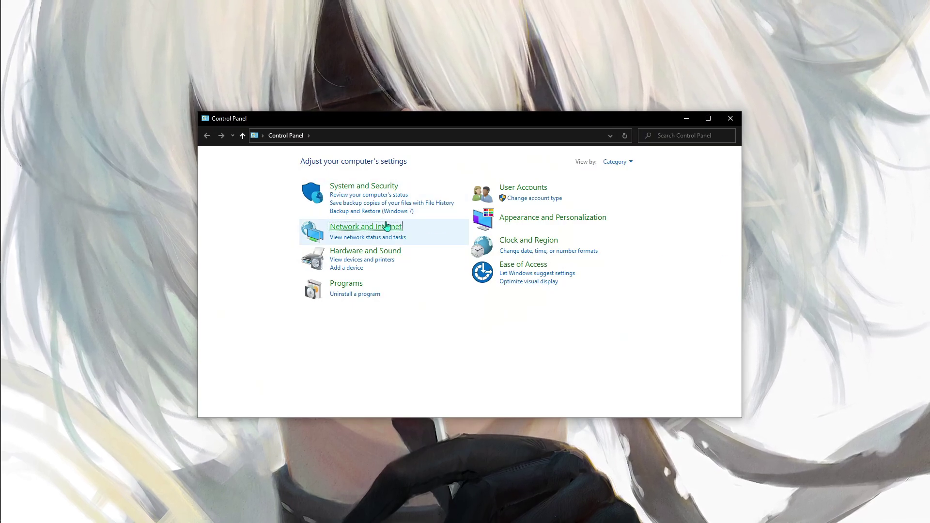
click(383, 227)
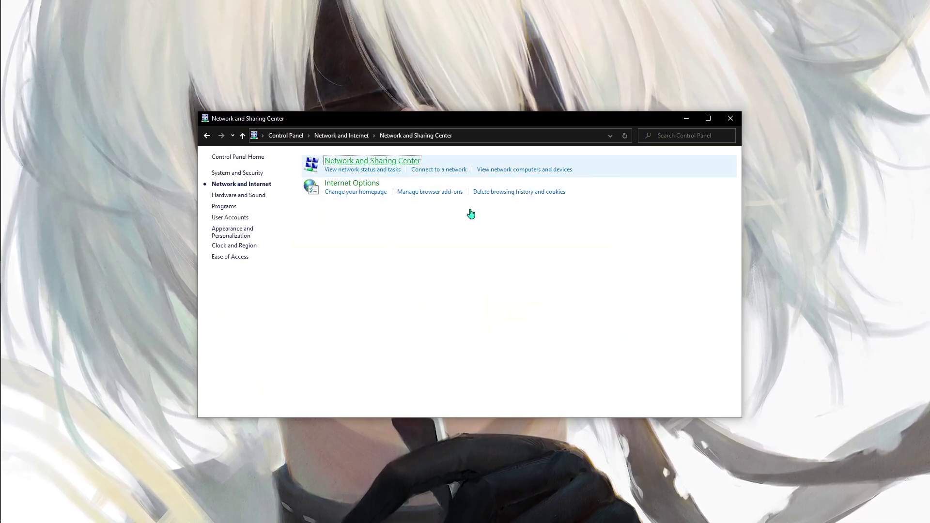
click(511, 197)
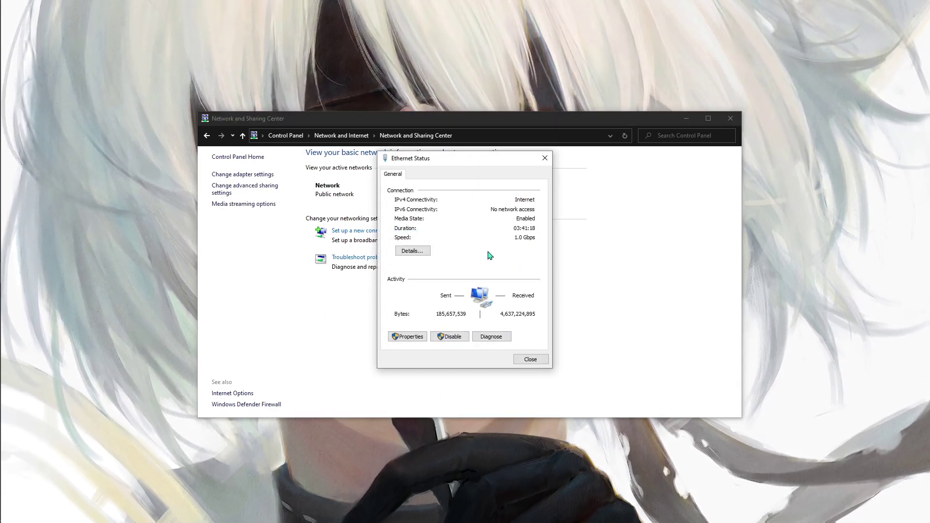
click(407, 336)
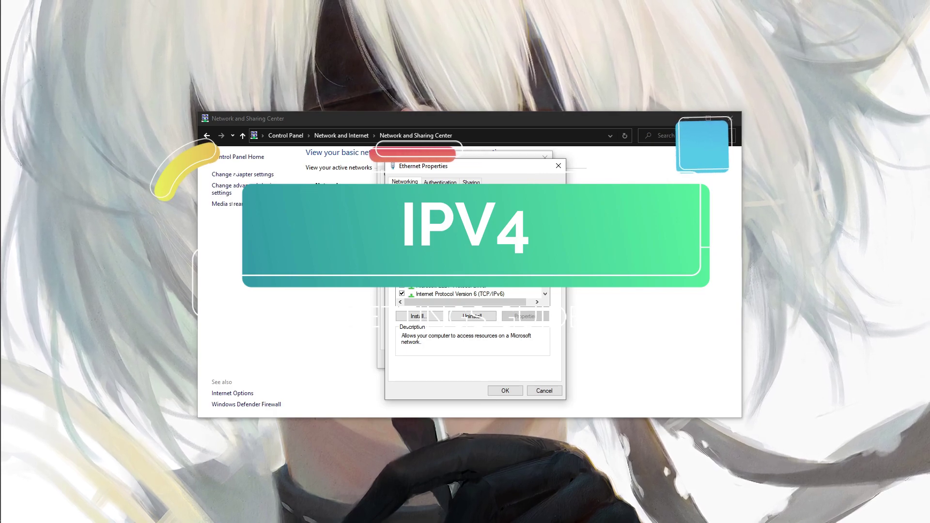
click(442, 270)
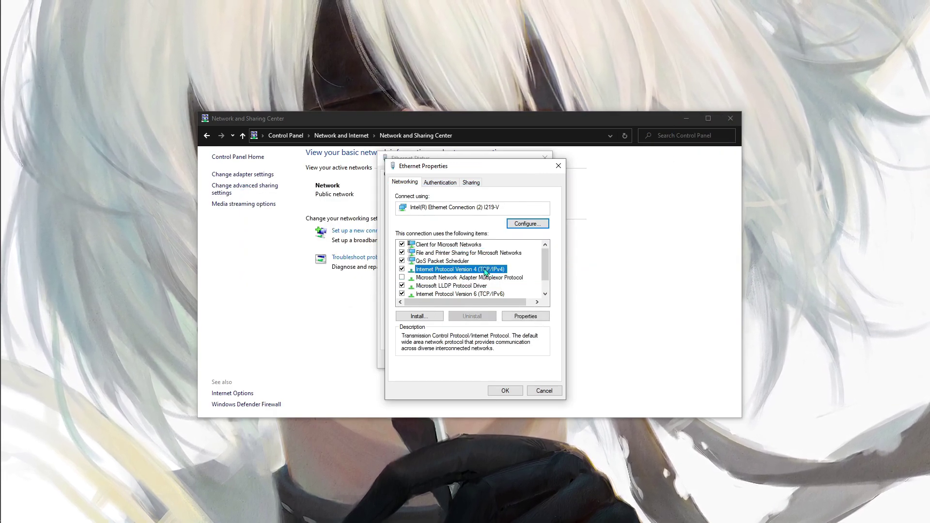
double_click(493, 270)
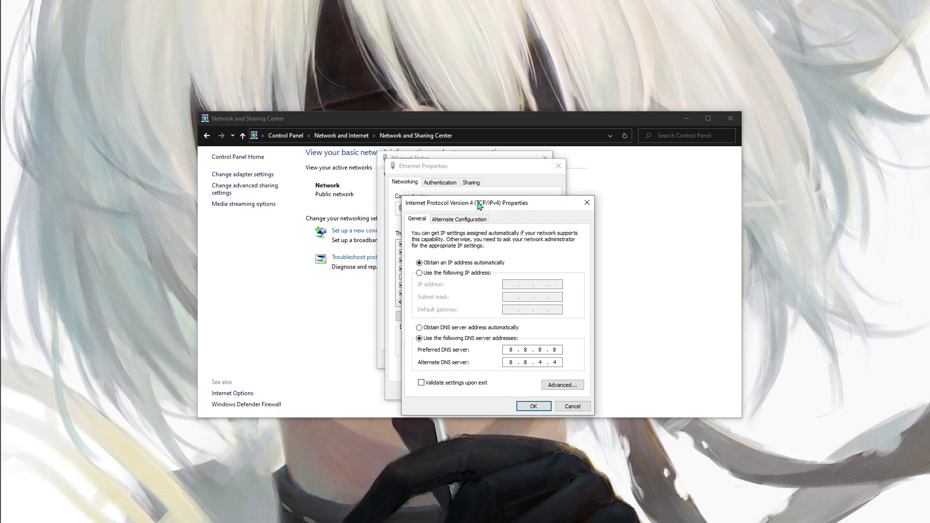
Keep the preferred DNS server at 8.8.8.8 and the alternate at 8.8.4.4, and confirm the IPv4 properties
drag(480, 206, 248, 155)
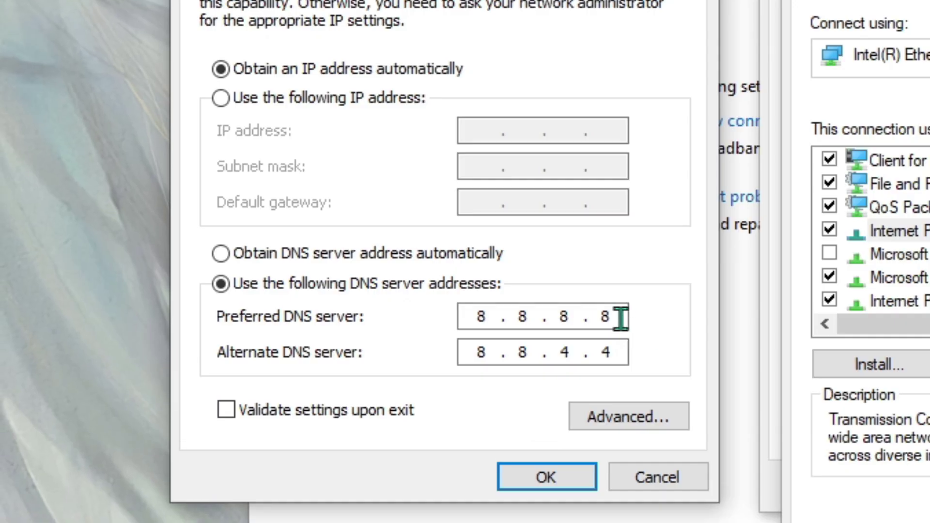
double_click(617, 319)
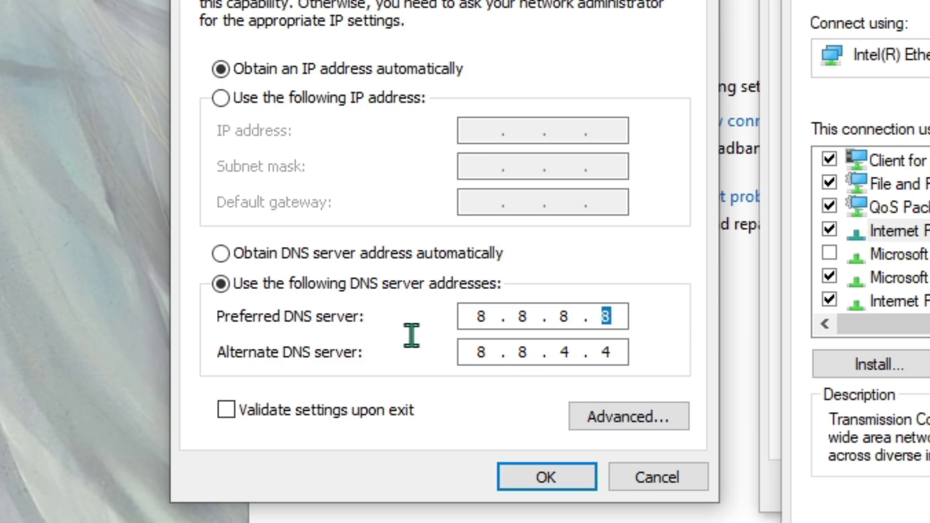
click(481, 357)
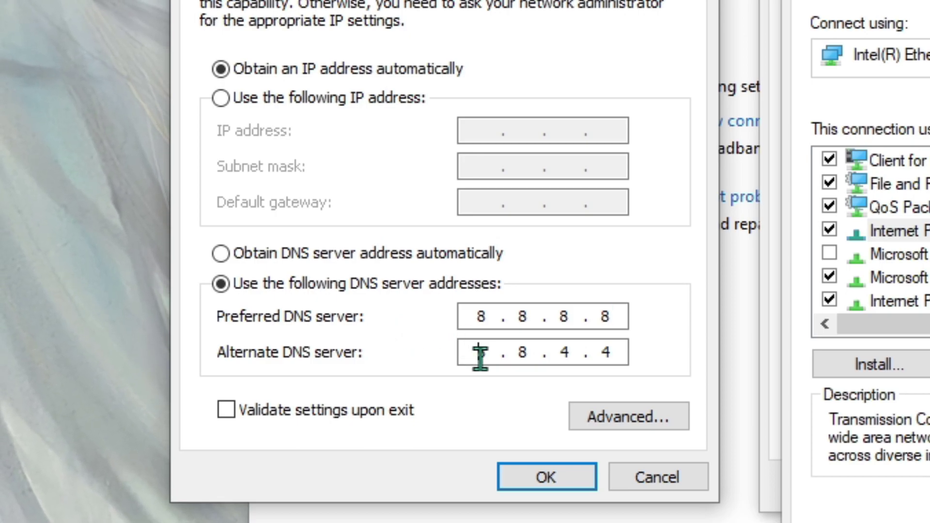
double_click(481, 357)
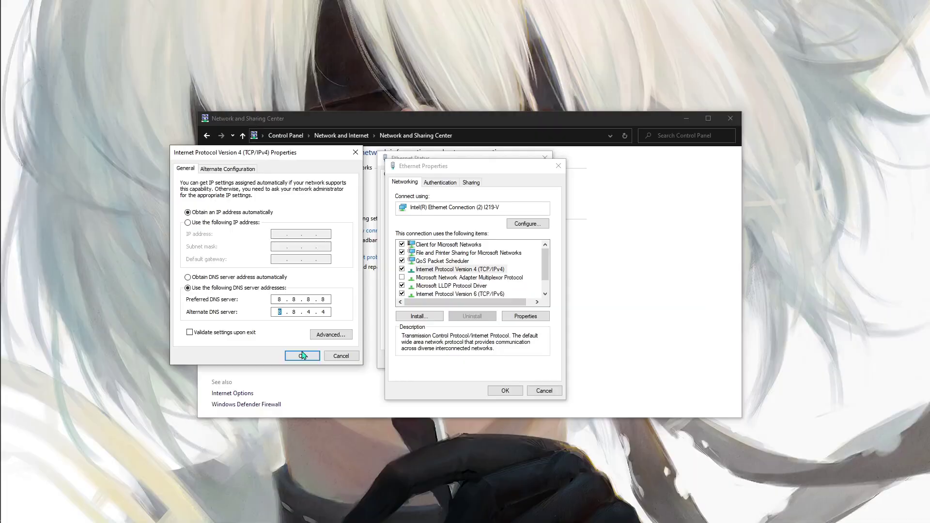
click(547, 477)
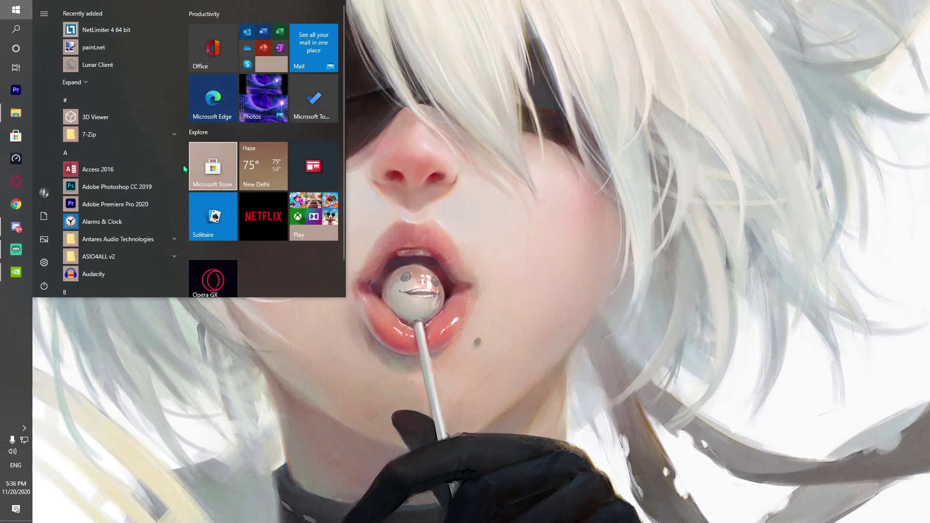
Launch NetLimiter and maximize its window
mouse_move(40, 225)
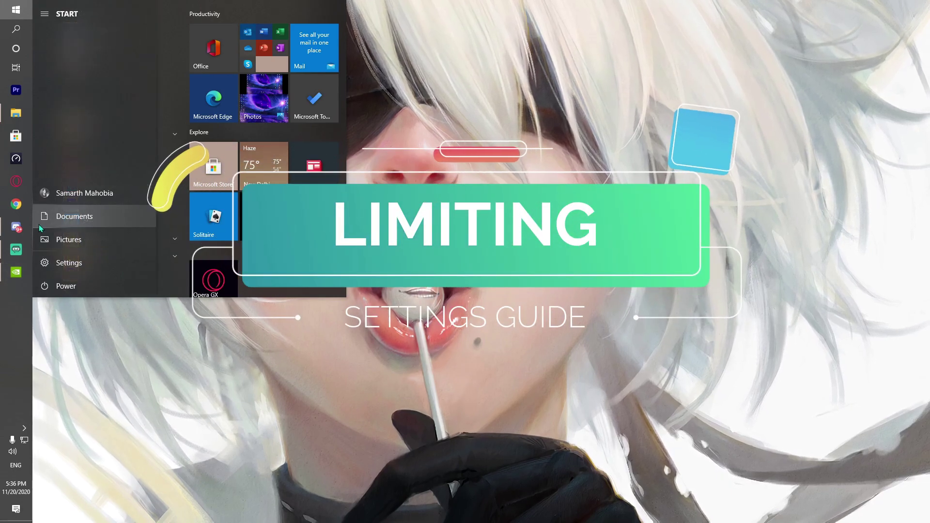
text(netlimiter)
key(Return)
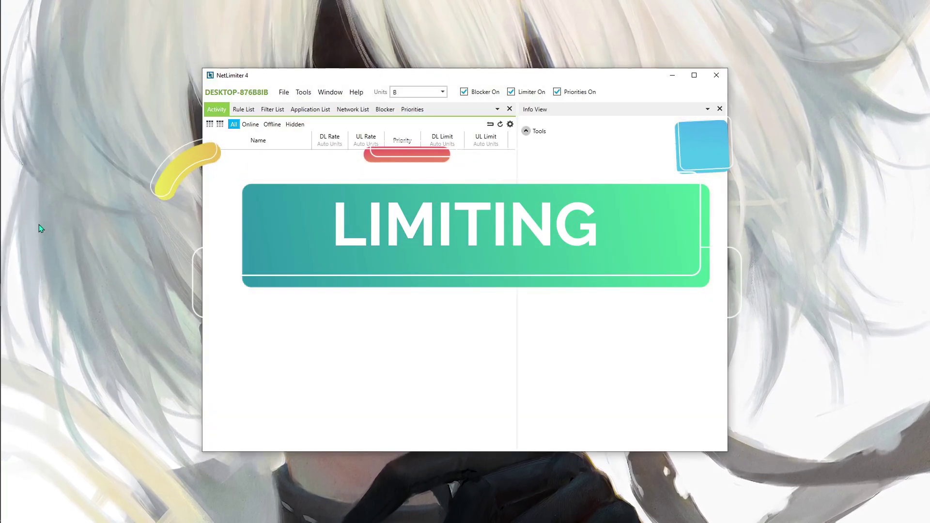
drag(213, 75, 216, 13)
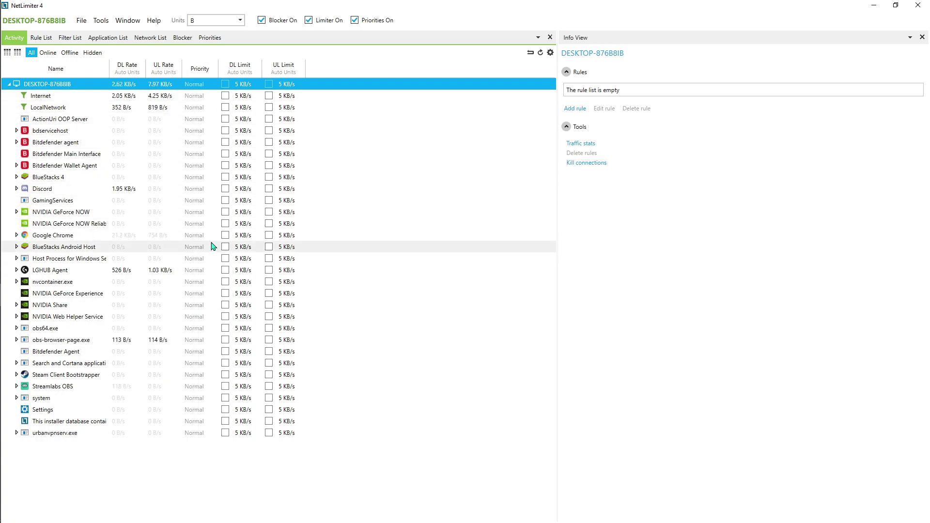
Set the incoming (download) limit for NVIDIA GeForce NOW to 5 MB/s and save the rule
double_click(241, 214)
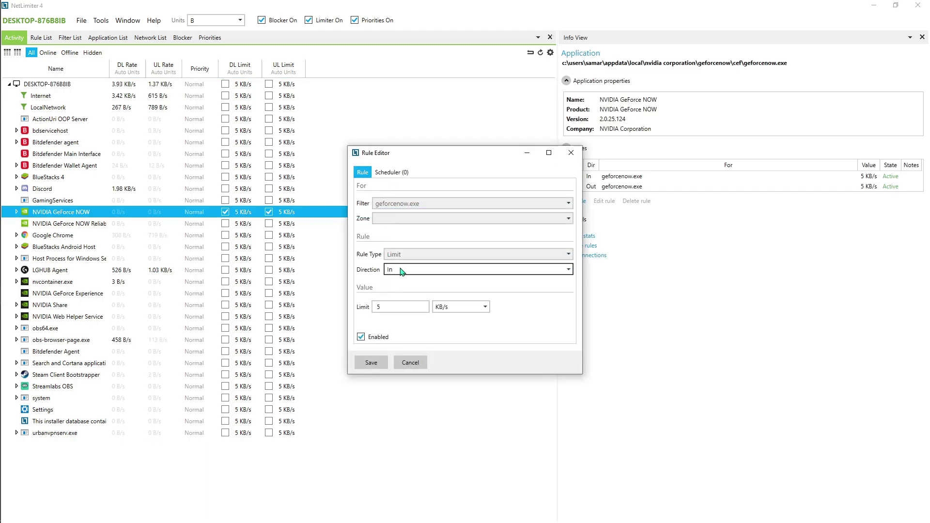
click(443, 307)
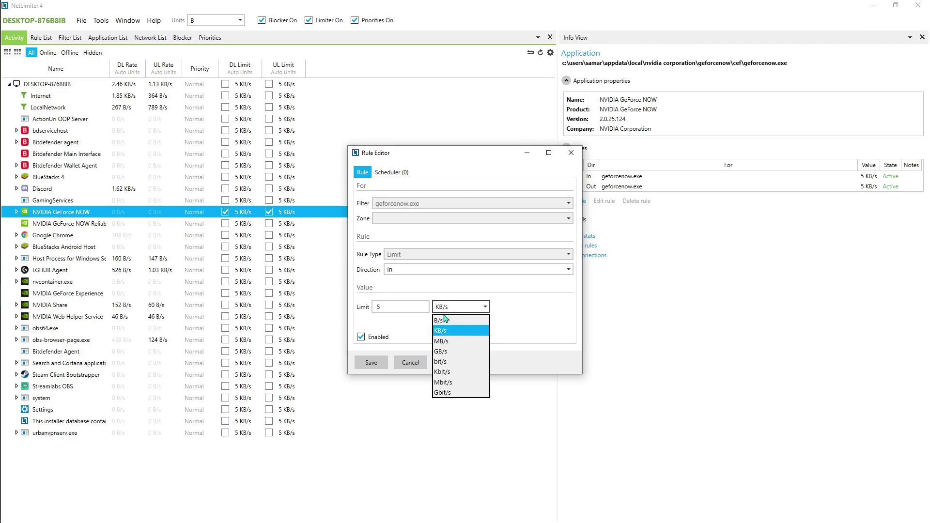
click(449, 342)
drag(400, 308, 374, 310)
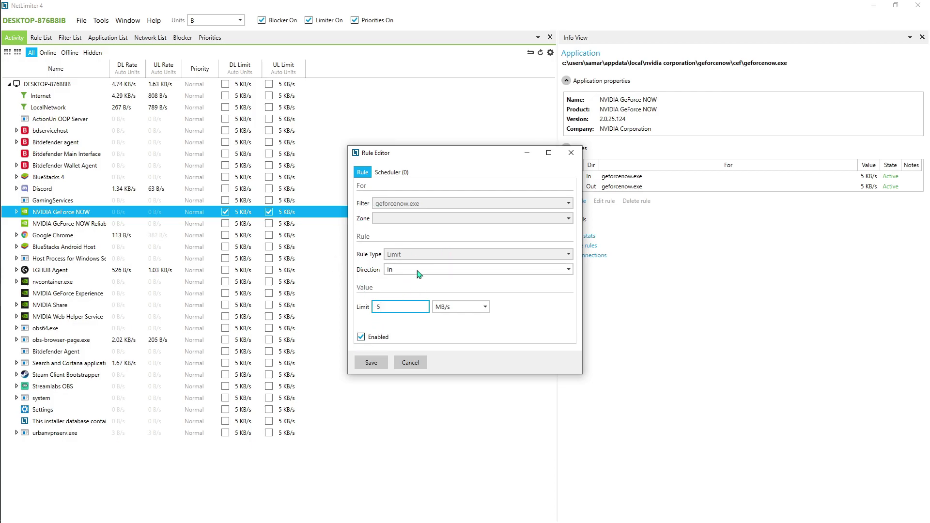
click(371, 362)
Set the outgoing limit rule for geforcenow.exe to 5 MB/s and save it
double_click(622, 186)
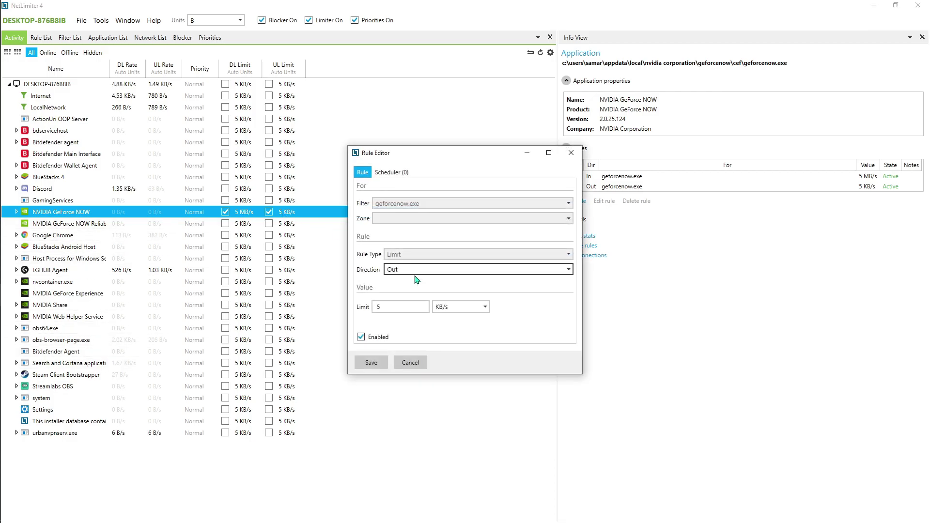
click(458, 308)
click(449, 341)
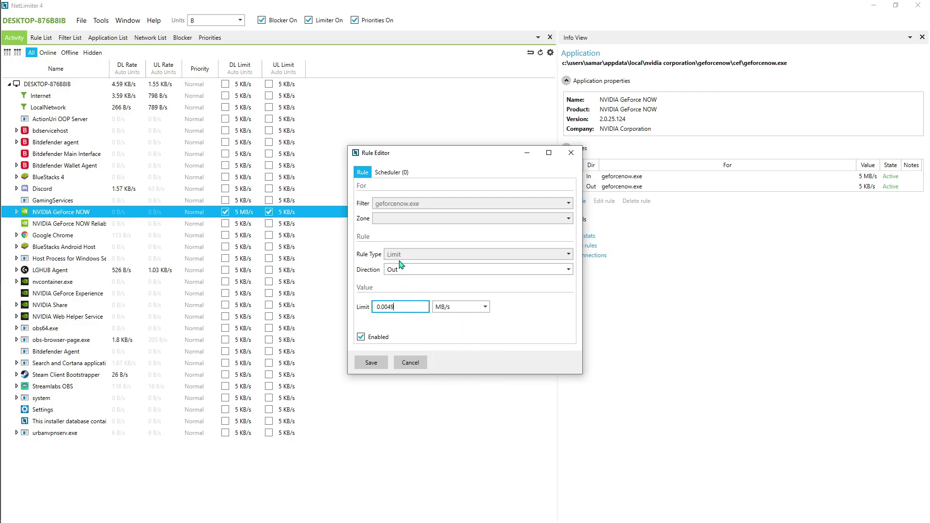
click(369, 363)
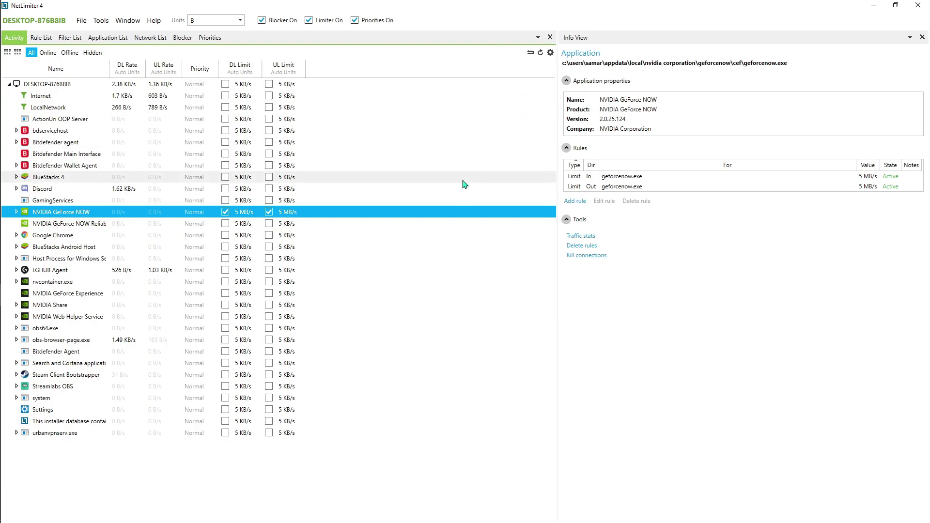
Add a priority rule for NVIDIA GeForce NOW with the priority set to High
click(339, 258)
click(218, 212)
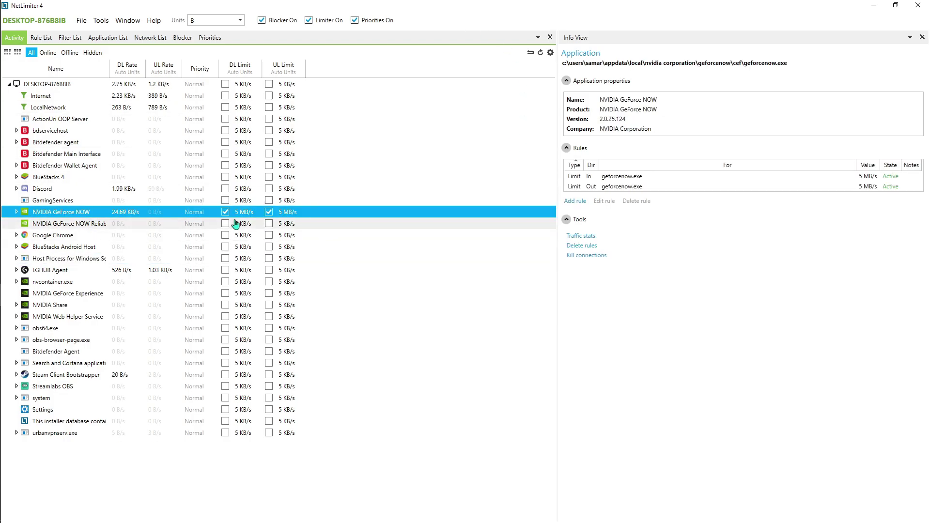
double_click(195, 213)
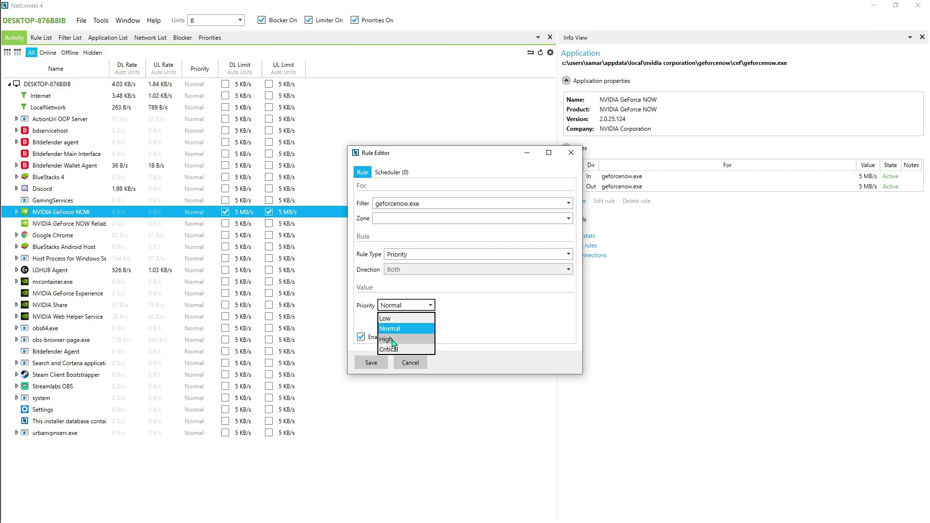
click(393, 343)
click(371, 362)
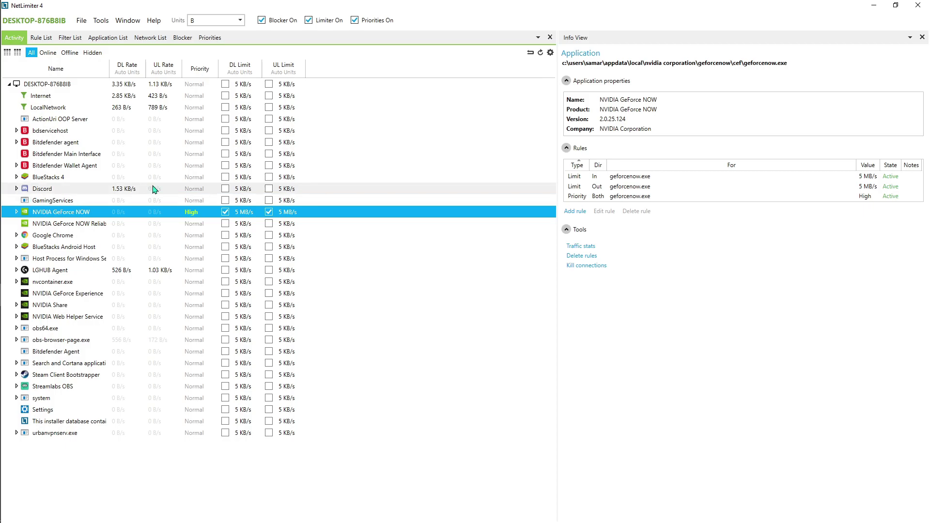
Enable the 5 KB/s download and upload limits for Discord
click(225, 189)
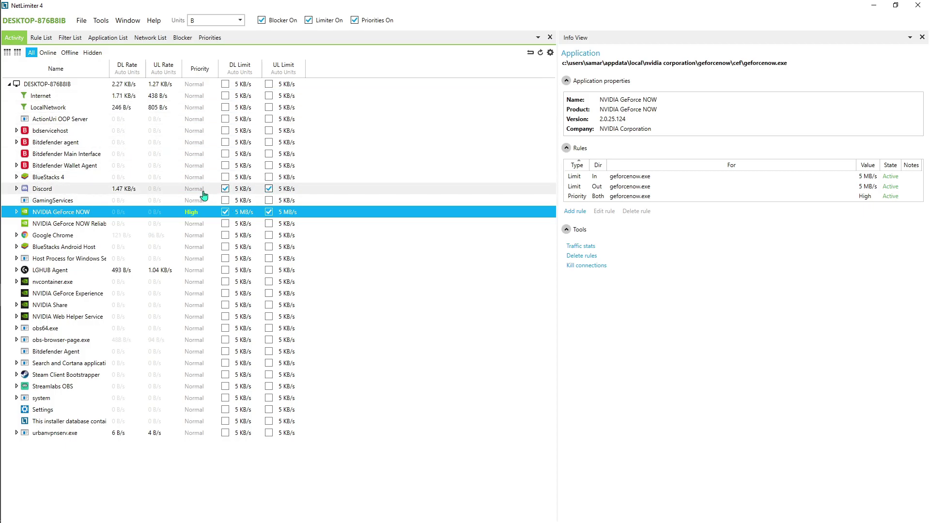
double_click(204, 191)
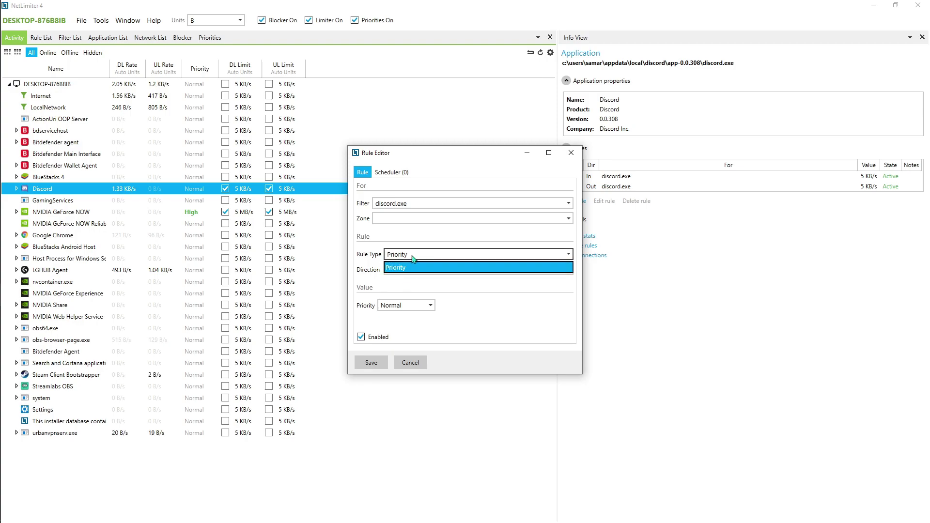
click(412, 269)
click(406, 305)
click(419, 315)
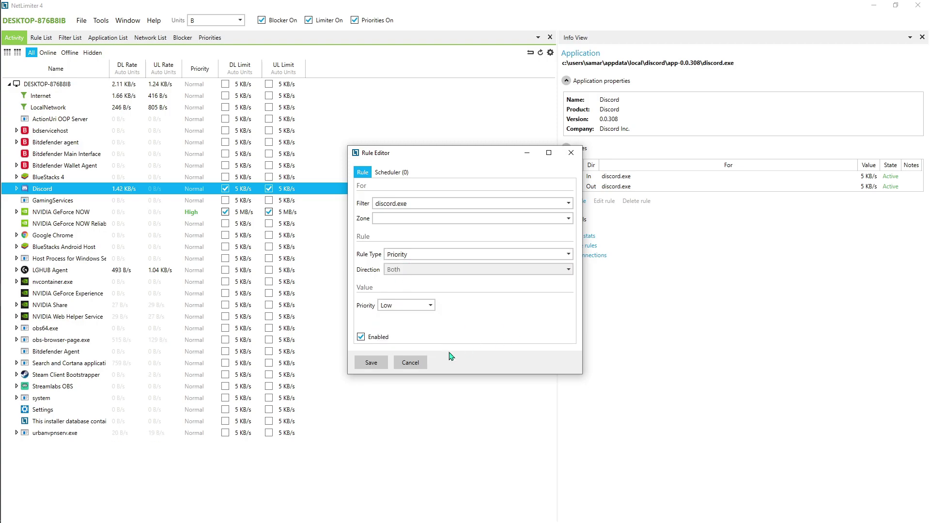
click(410, 362)
Minimize the NetLimiter window
click(880, 6)
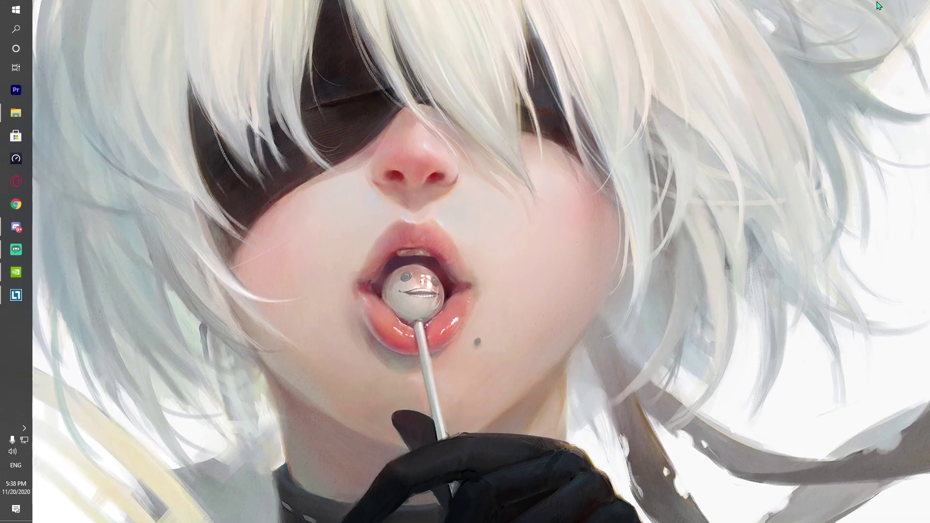